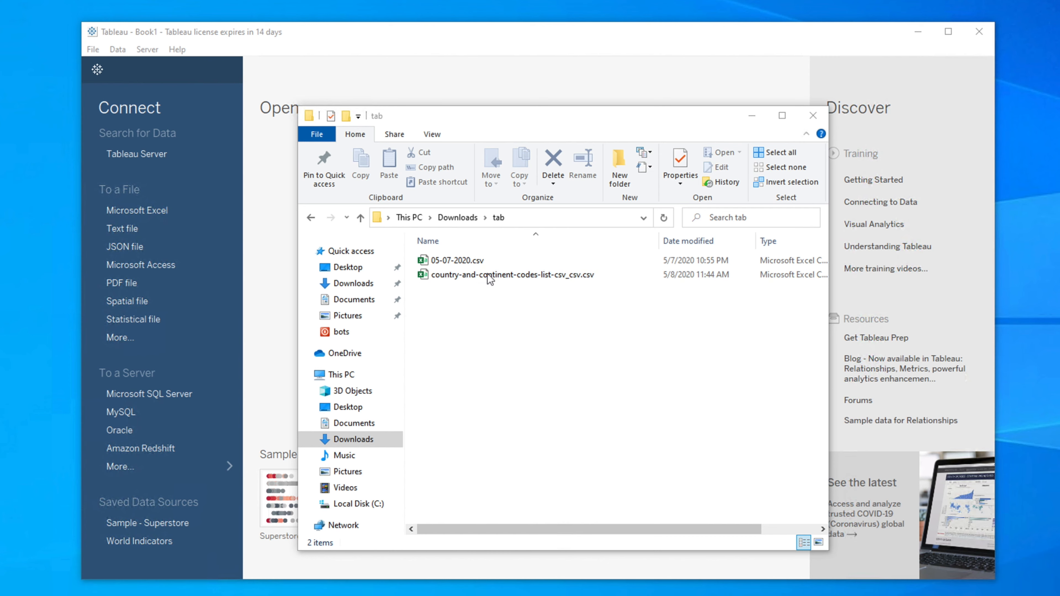
# - Minimize the folder window holding 05-07-2020.csv and open Tableau 2020.2 by searching Windows for "tab"
pyautogui.click(476, 264)
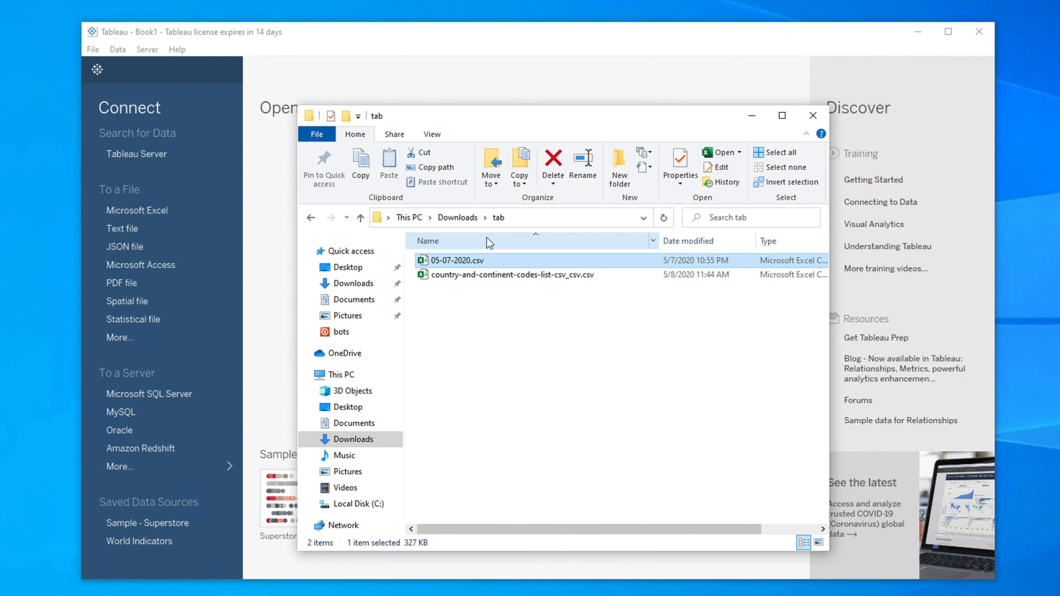
pyautogui.click(752, 115)
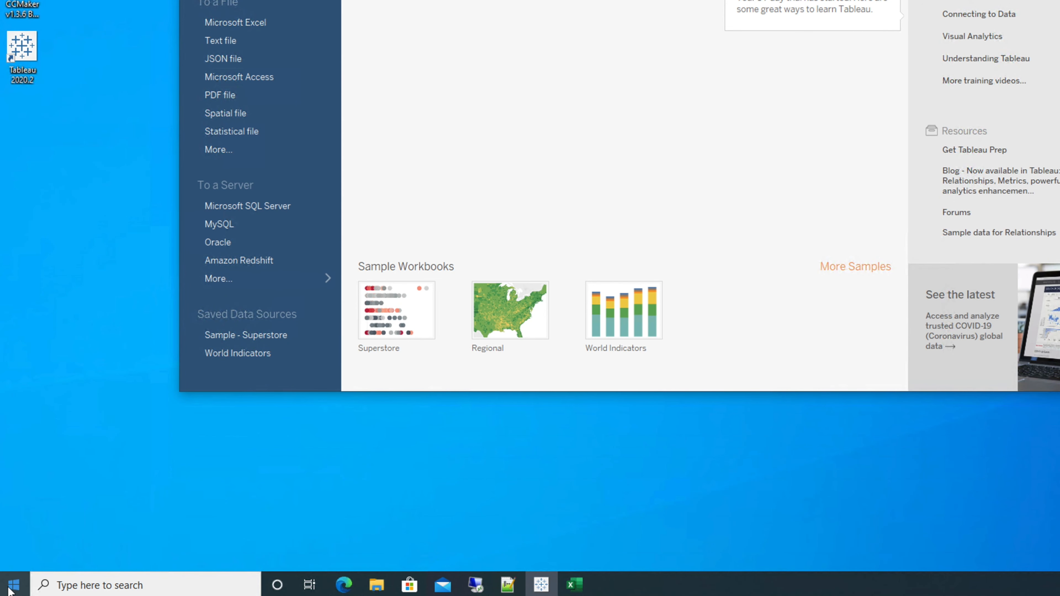
pyautogui.click(13, 584)
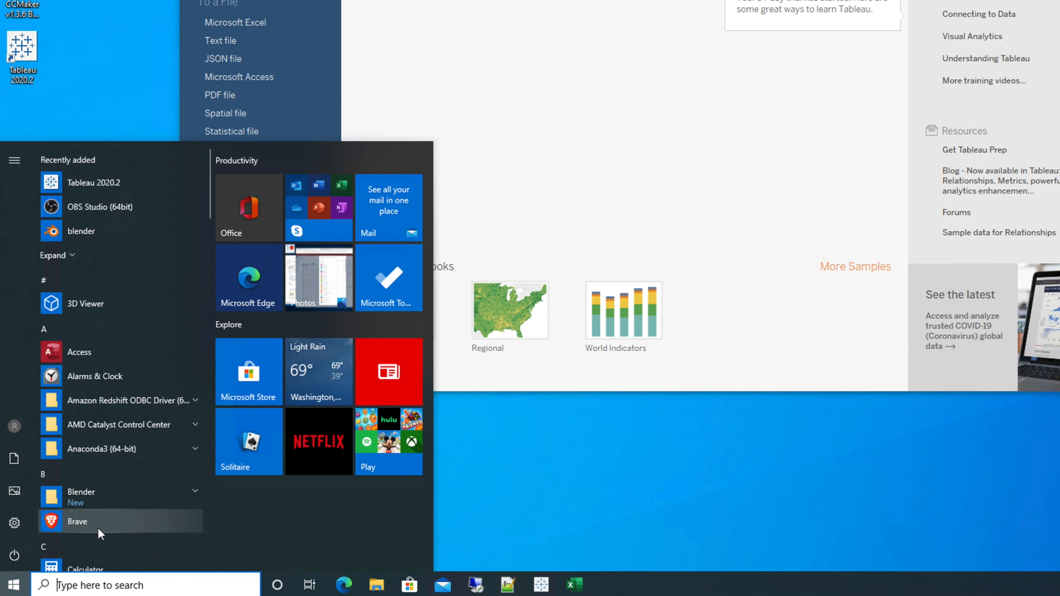
pyautogui.write('tab')
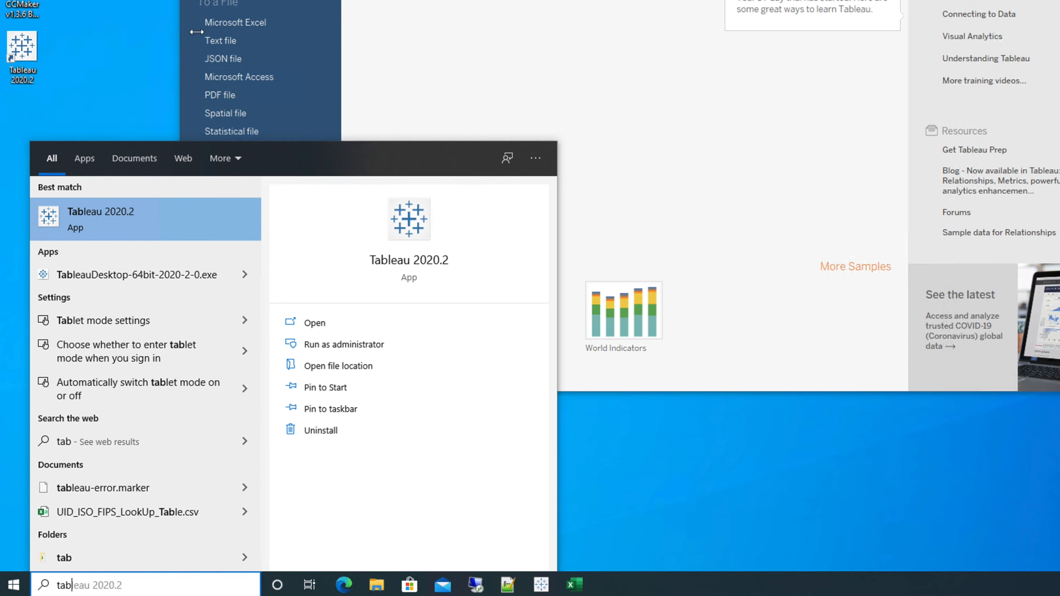
pyautogui.press('Return')
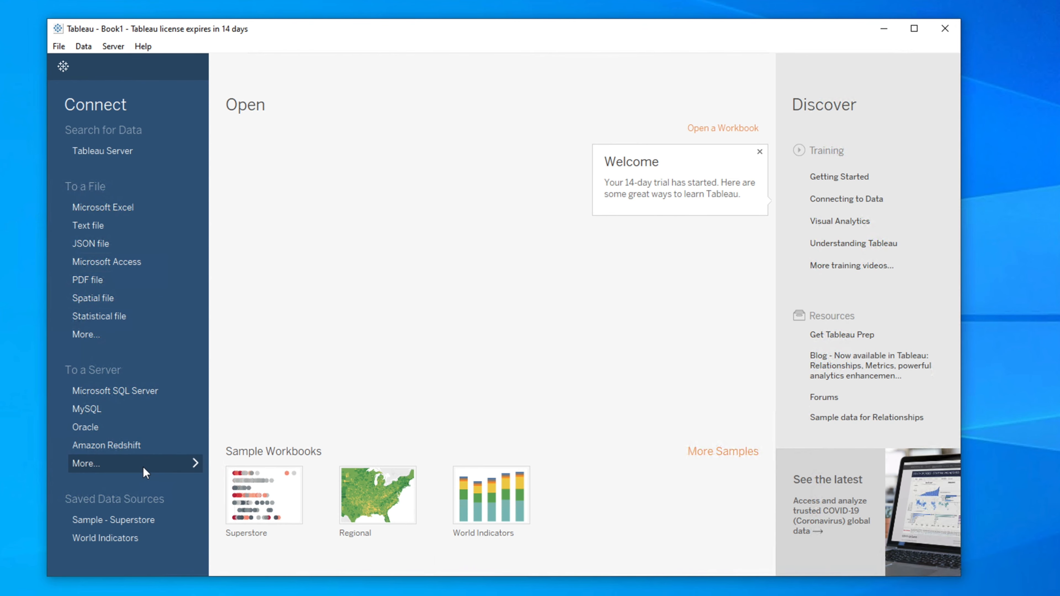
# - View the full list of server connectors and the file dialog for other file types, dismissing that dialog without opening anything
pyautogui.click(166, 467)
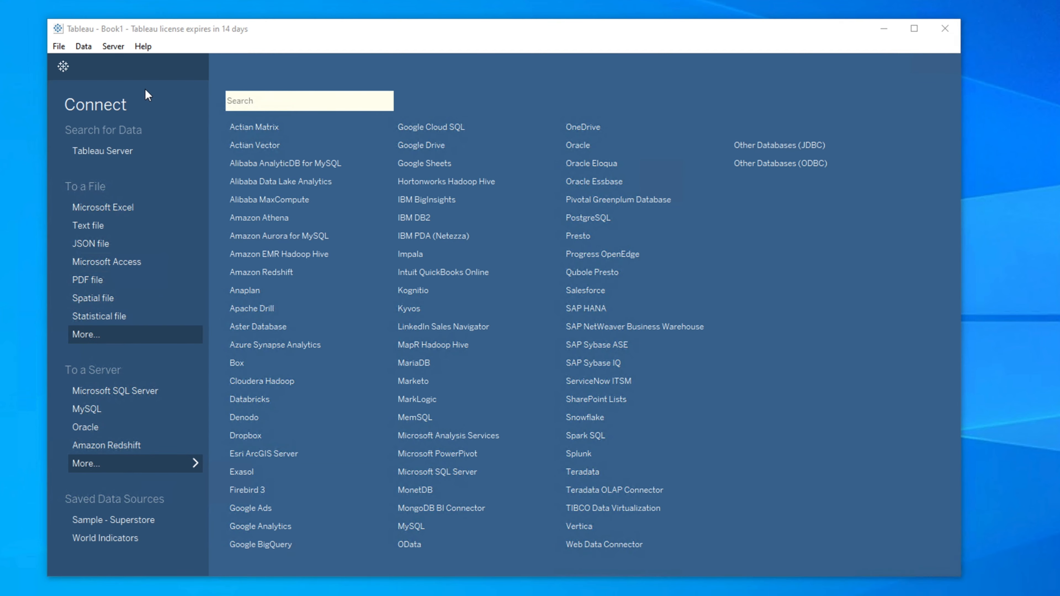
pyautogui.click(120, 334)
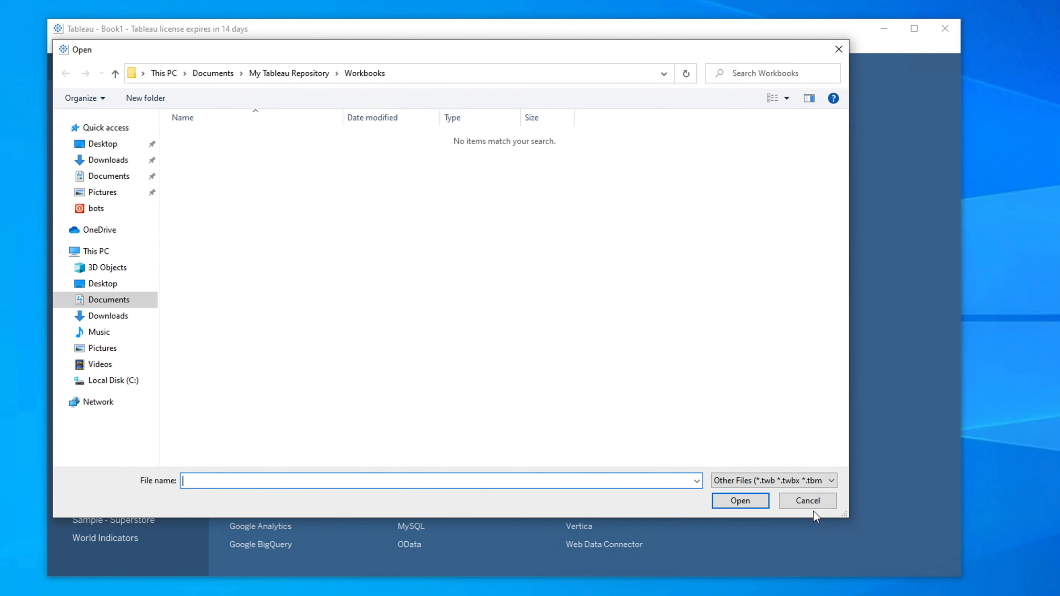
pyautogui.click(808, 500)
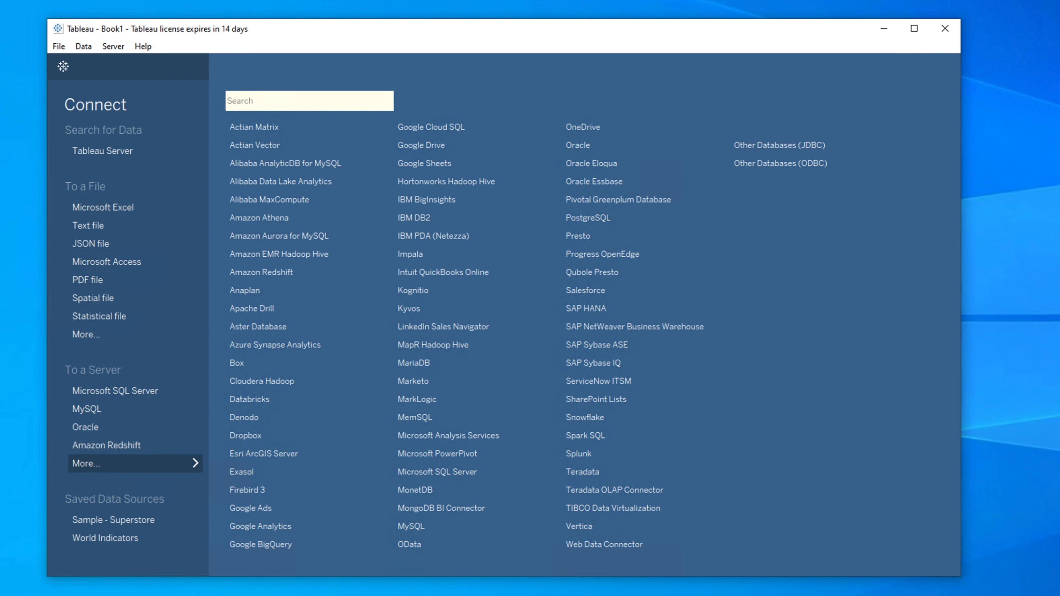
# - Connect to the text file 05-07-2020.csv in the Downloads\tab folder
pyautogui.hotkey('alt', 'Tab')
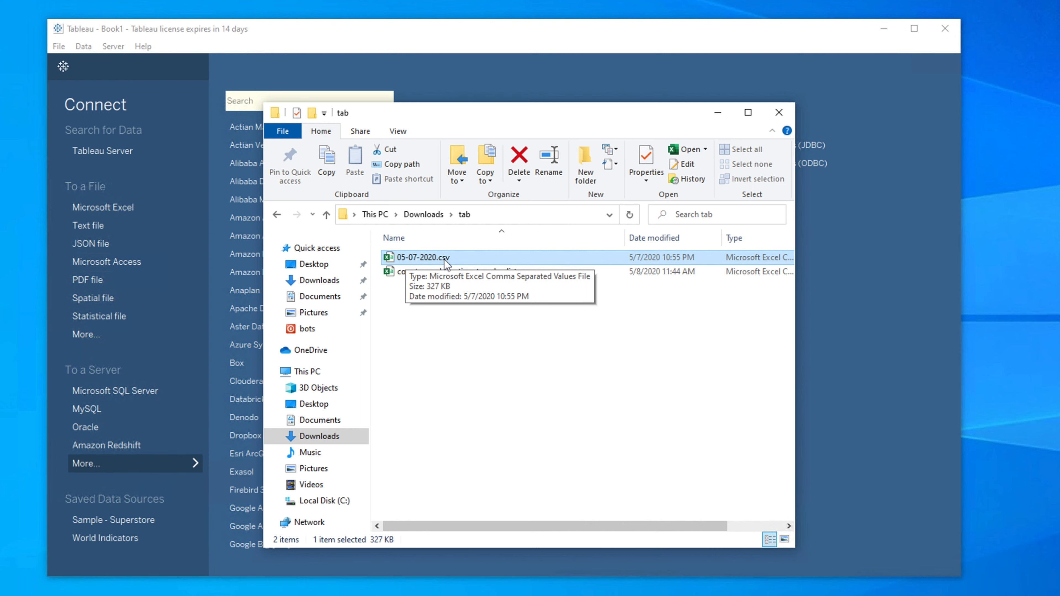
pyautogui.click(392, 44)
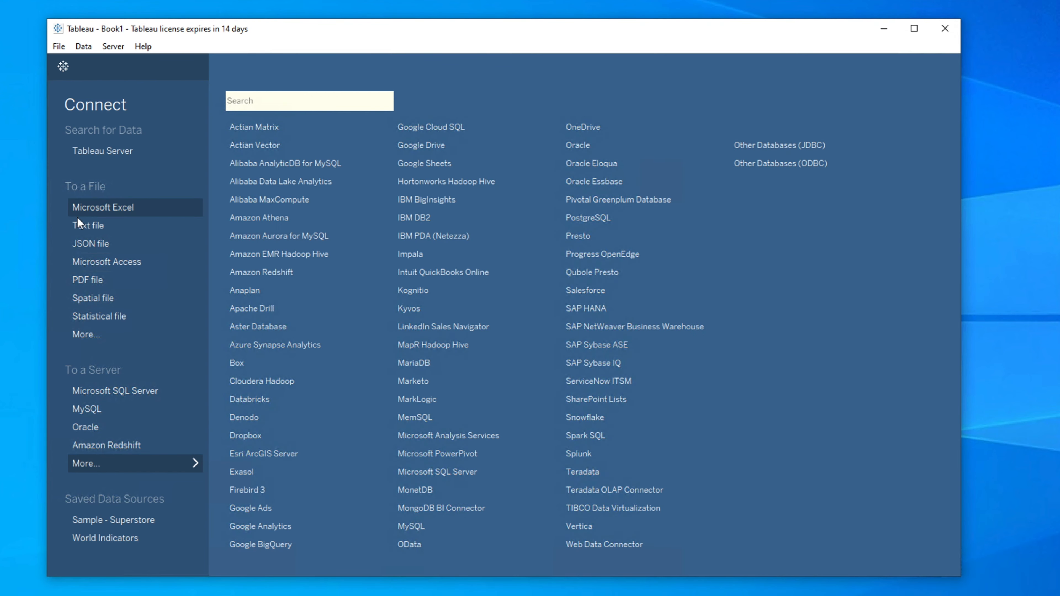
pyautogui.click(100, 229)
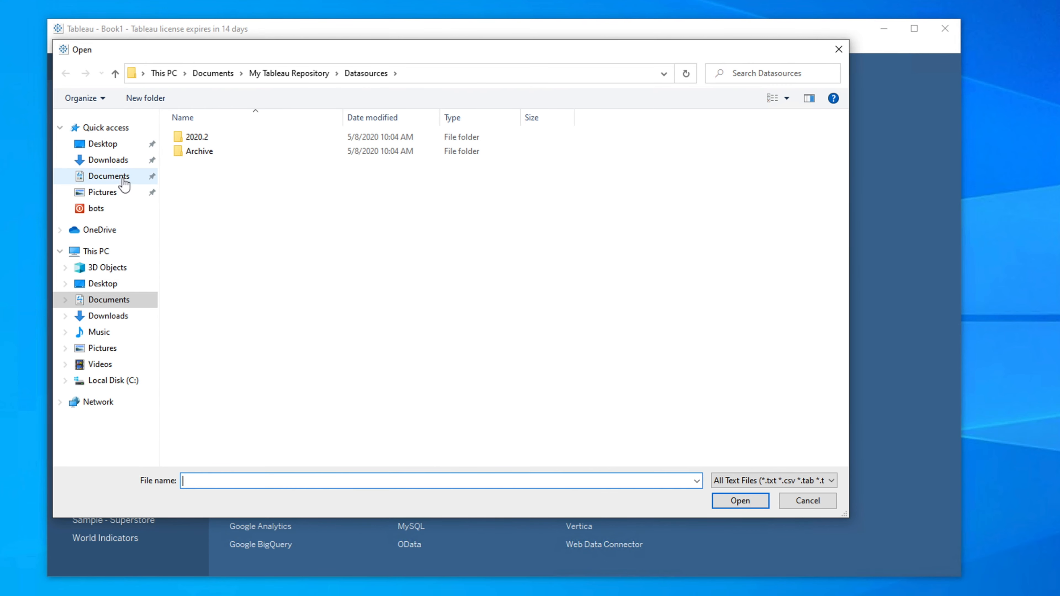
pyautogui.click(115, 159)
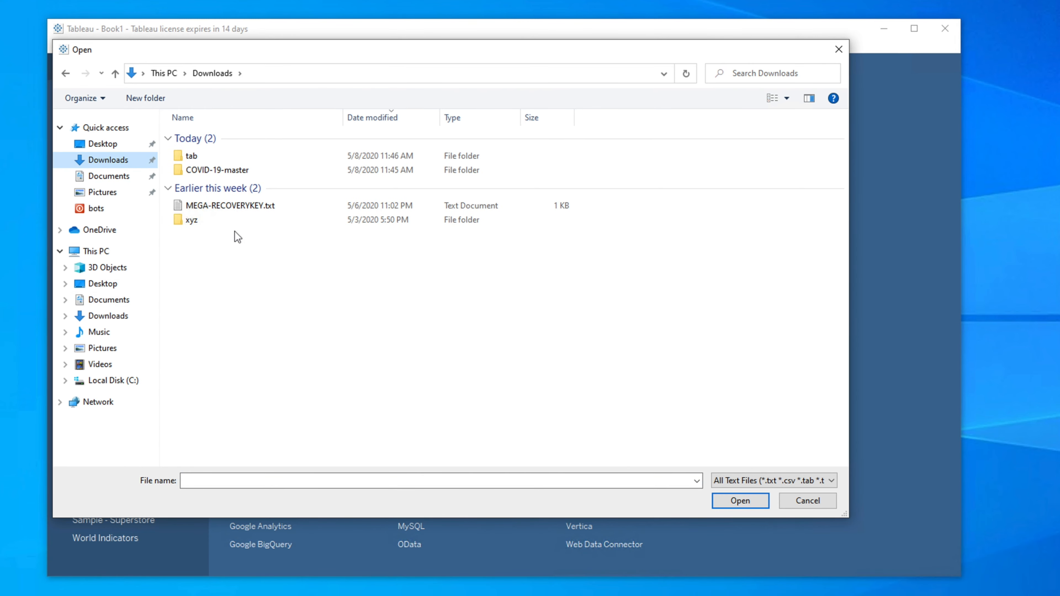
pyautogui.doubleClick(191, 154)
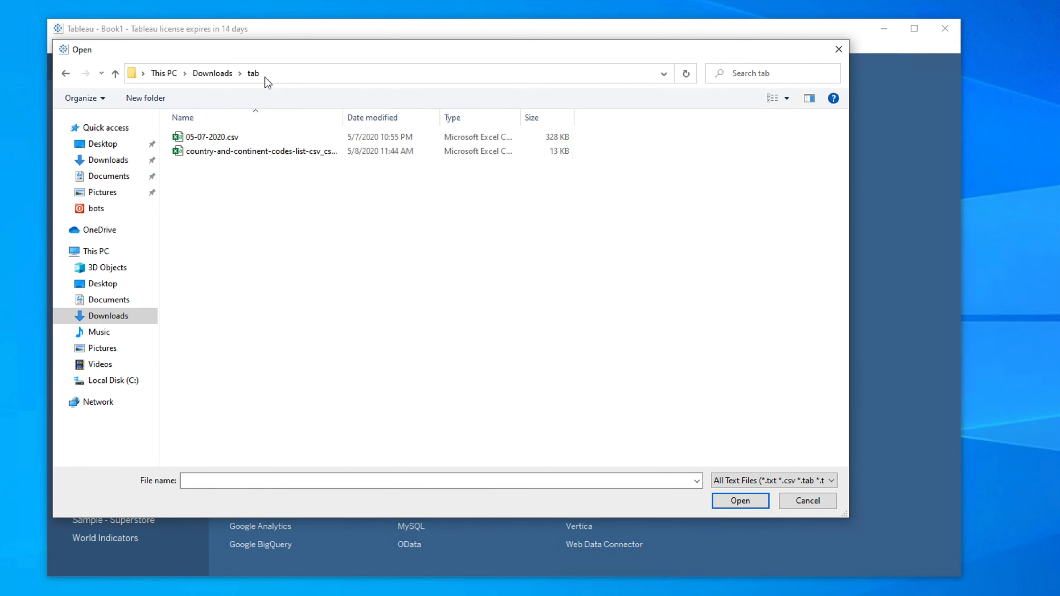
pyautogui.click(222, 140)
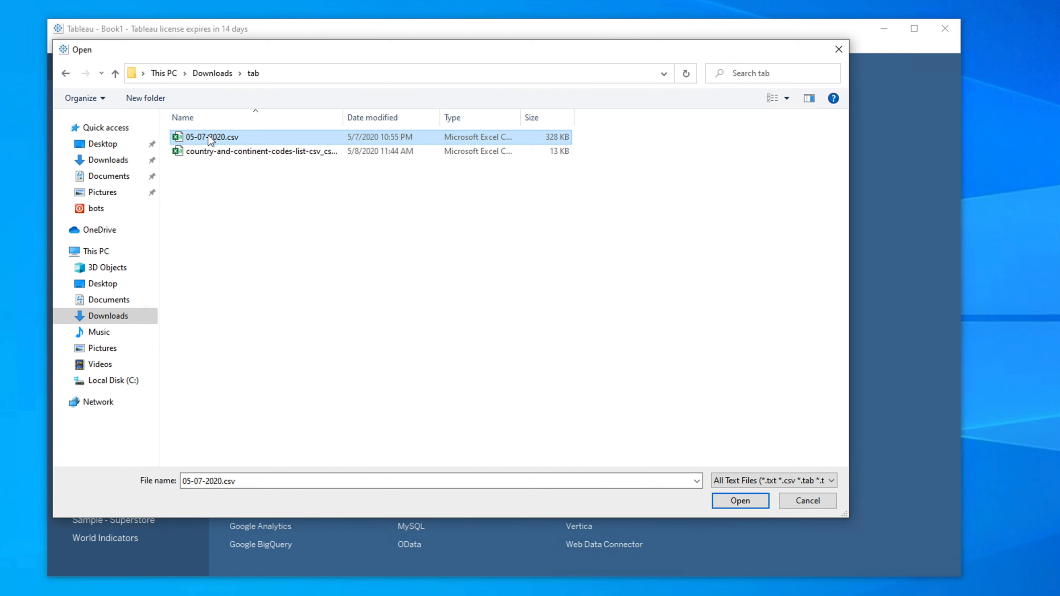
pyautogui.click(212, 141)
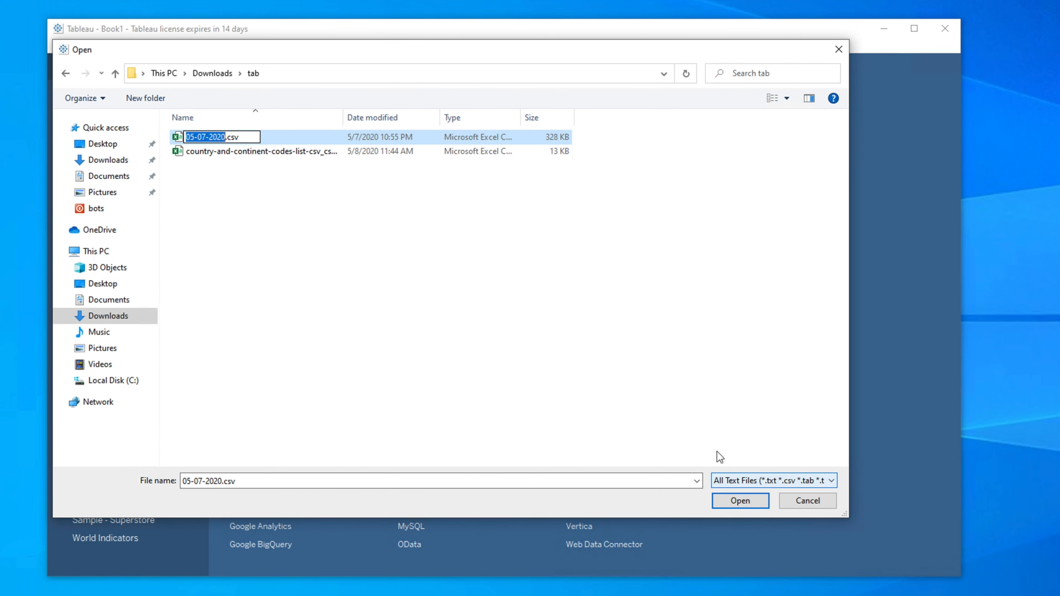
pyautogui.click(625, 391)
pyautogui.click(275, 139)
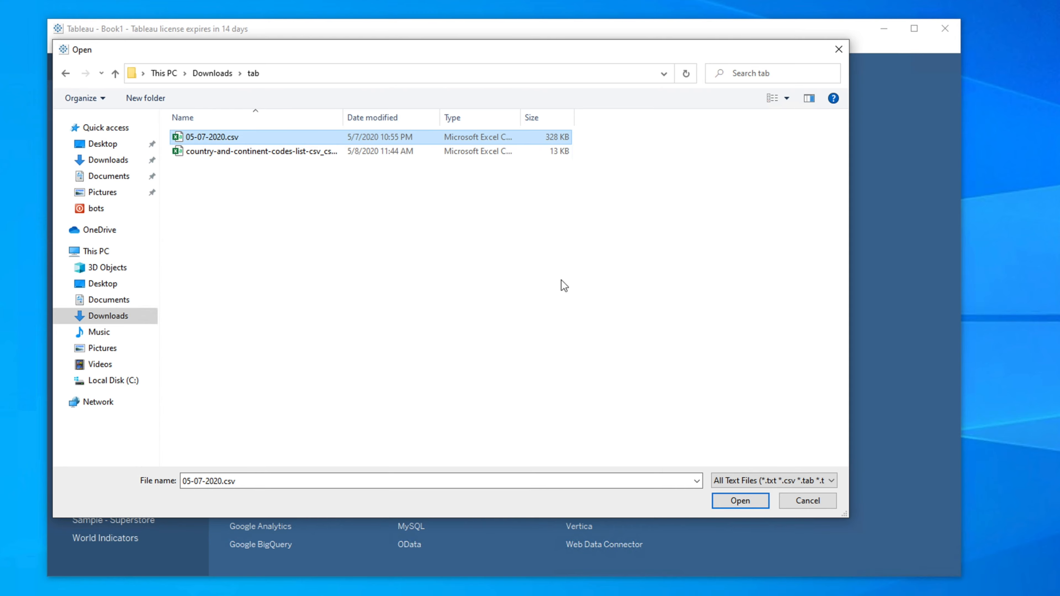
pyautogui.click(741, 501)
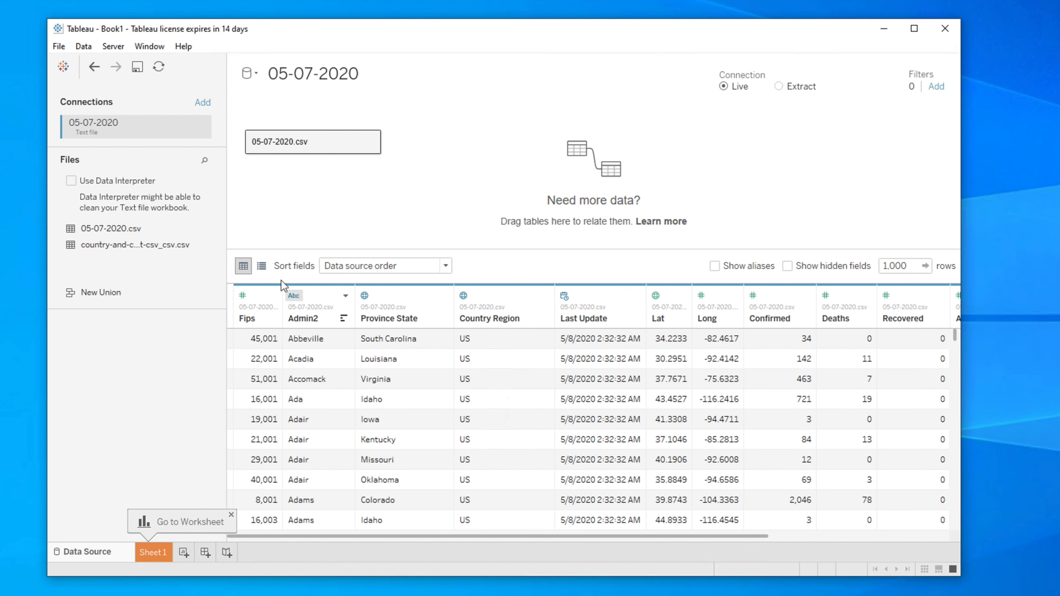
# - Raise the data preview's row limit to 10,000 and widen the window slightly
pyautogui.moveTo(296, 540); pyautogui.dragTo(203, 511)
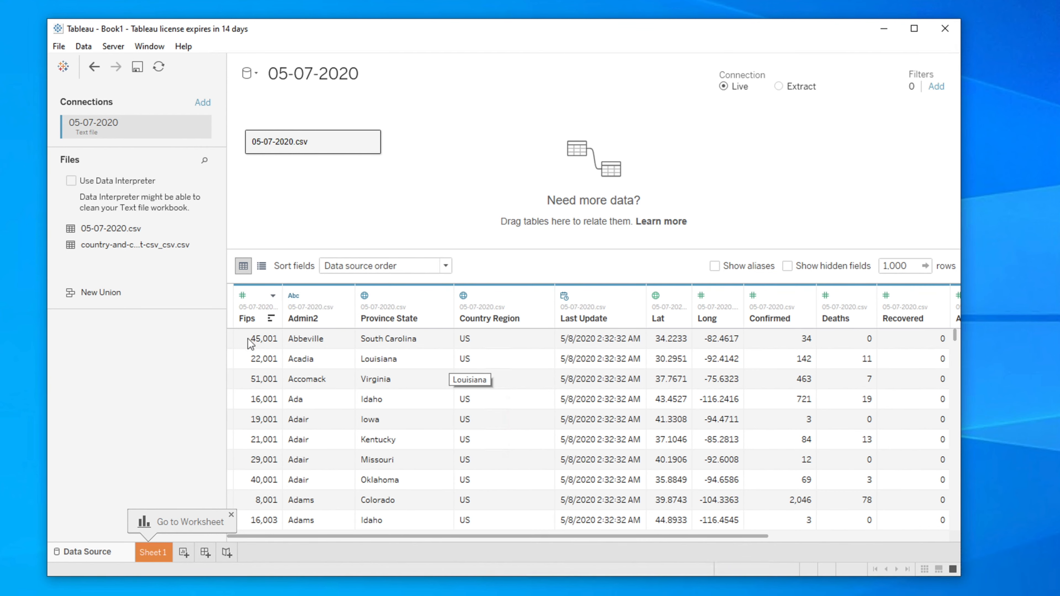
pyautogui.moveTo(381, 538); pyautogui.dragTo(640, 543)
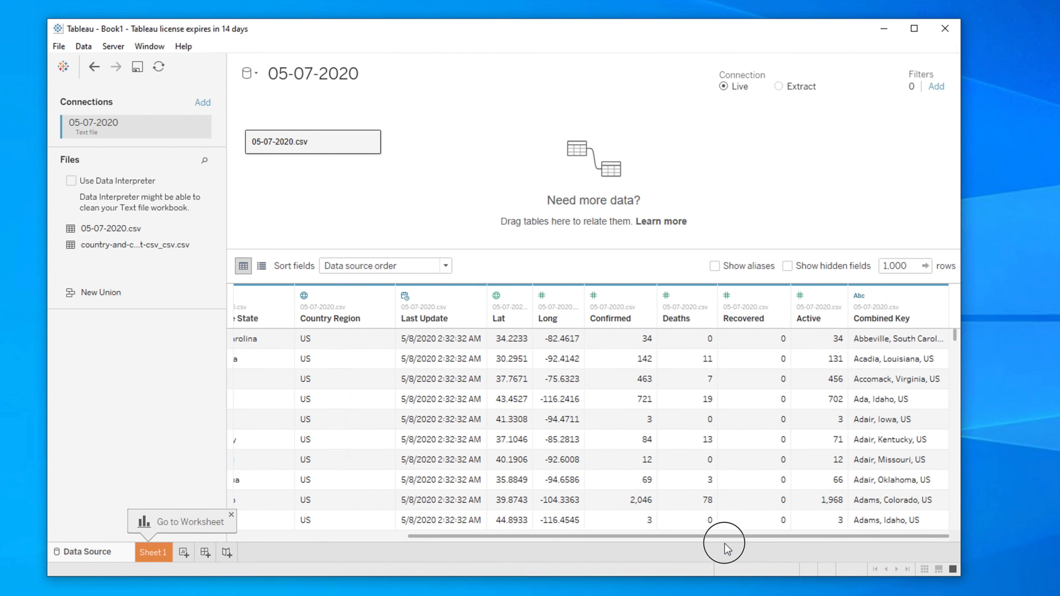
pyautogui.moveTo(421, 536); pyautogui.dragTo(228, 543)
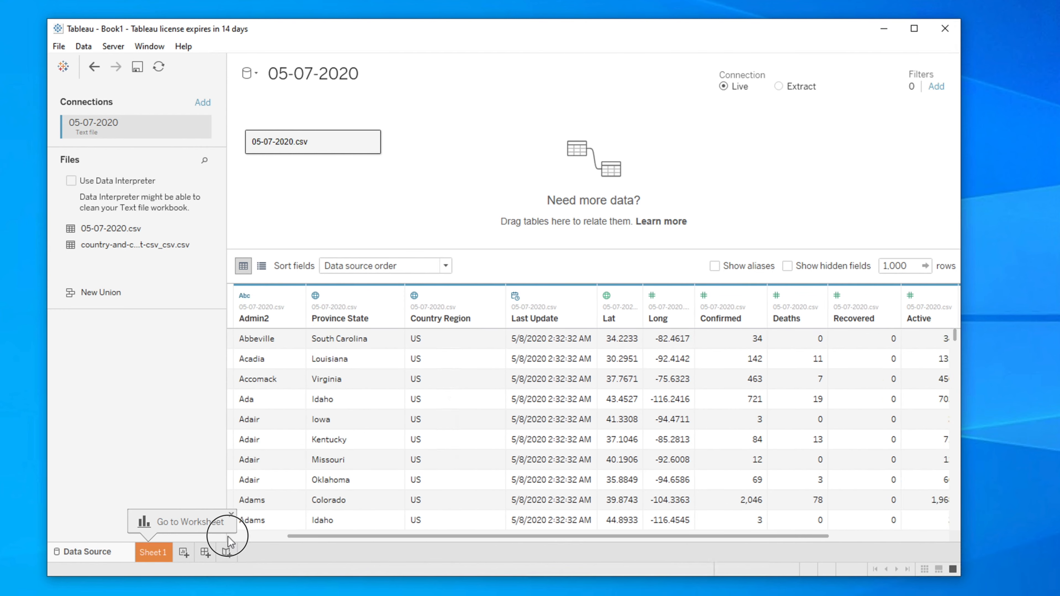
pyautogui.moveTo(955, 336); pyautogui.dragTo(958, 304)
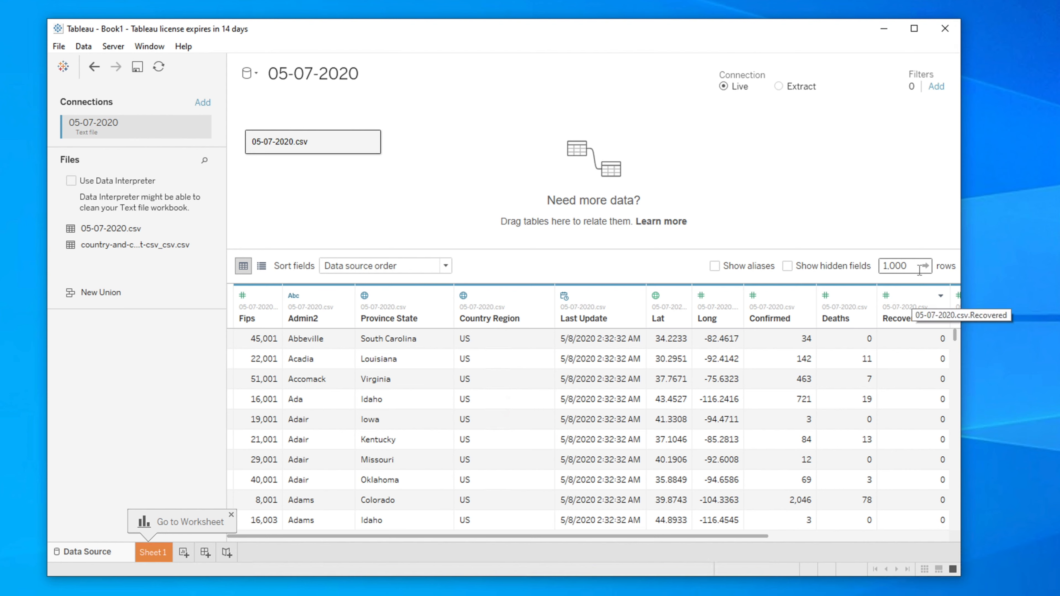
pyautogui.doubleClick(910, 267)
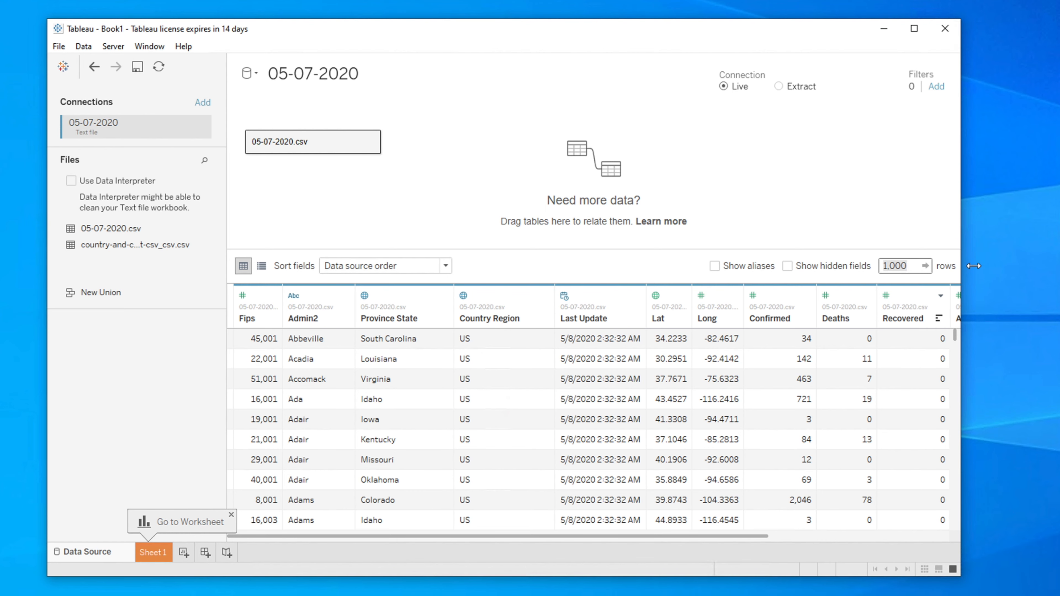
pyautogui.press('End')
pyautogui.write('0')
pyautogui.press('Return')
pyautogui.moveTo(974, 266); pyautogui.dragTo(991, 267)
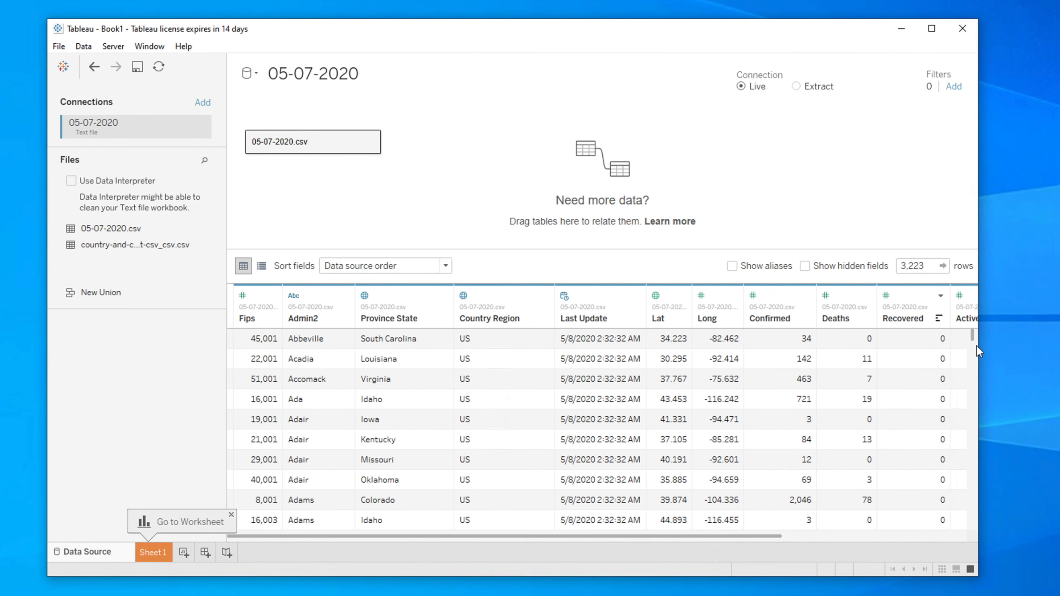
pyautogui.moveTo(973, 337); pyautogui.dragTo(977, 536)
# - Assign the Longitude geographic role to the Long column
pyautogui.click(703, 296)
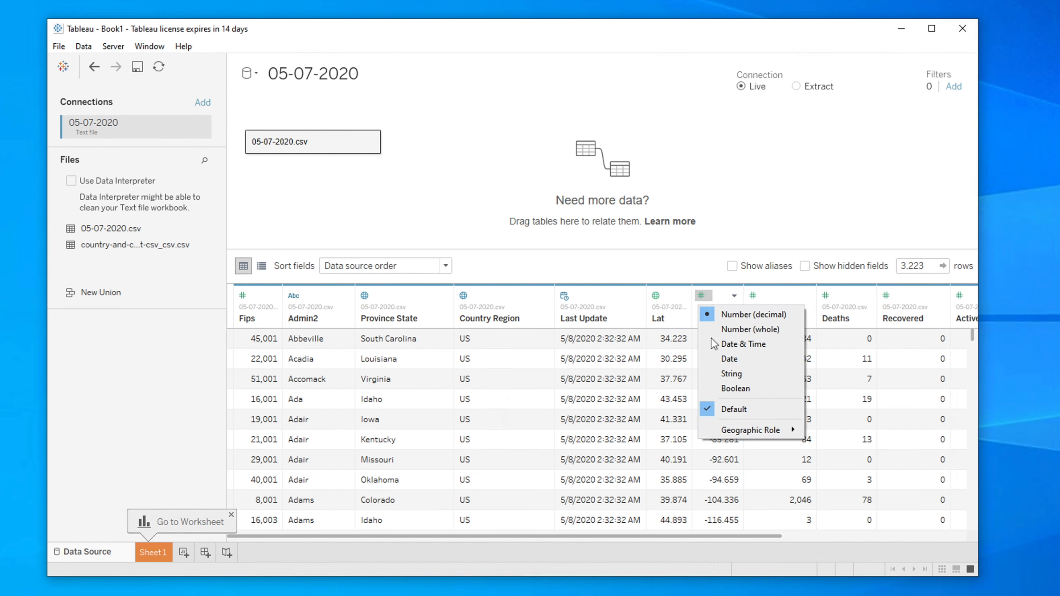
pyautogui.moveTo(731, 435)
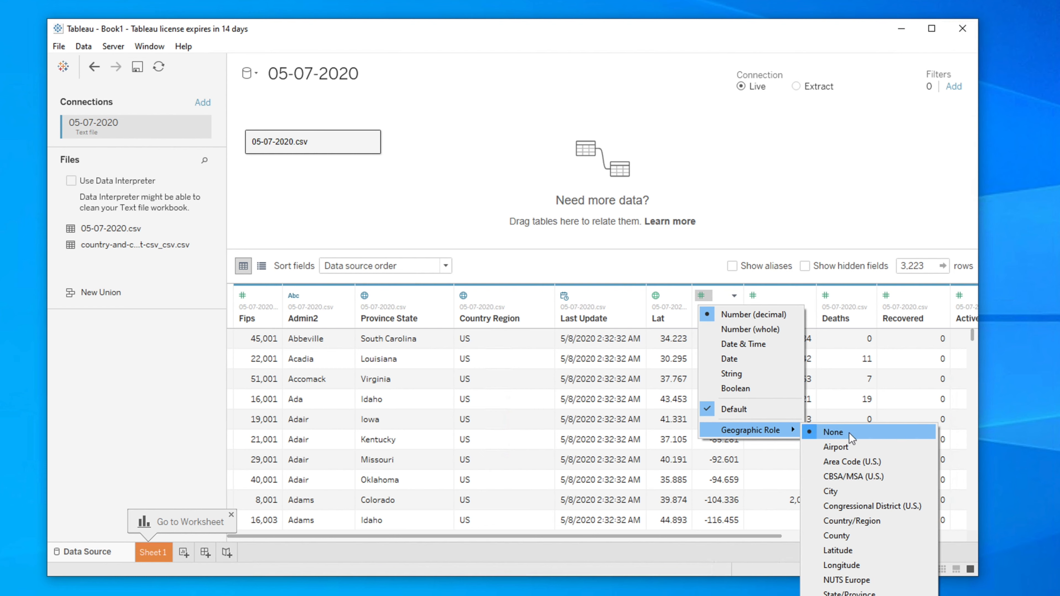
pyautogui.click(844, 566)
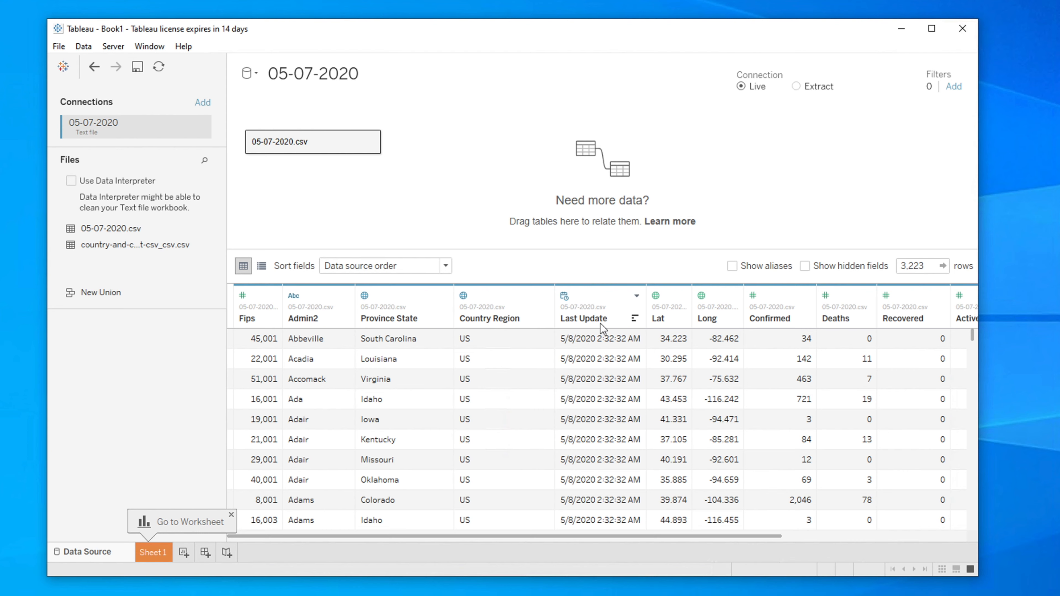
# - Rename the Last Update column to "Last Update Date"
pyautogui.click(600, 297)
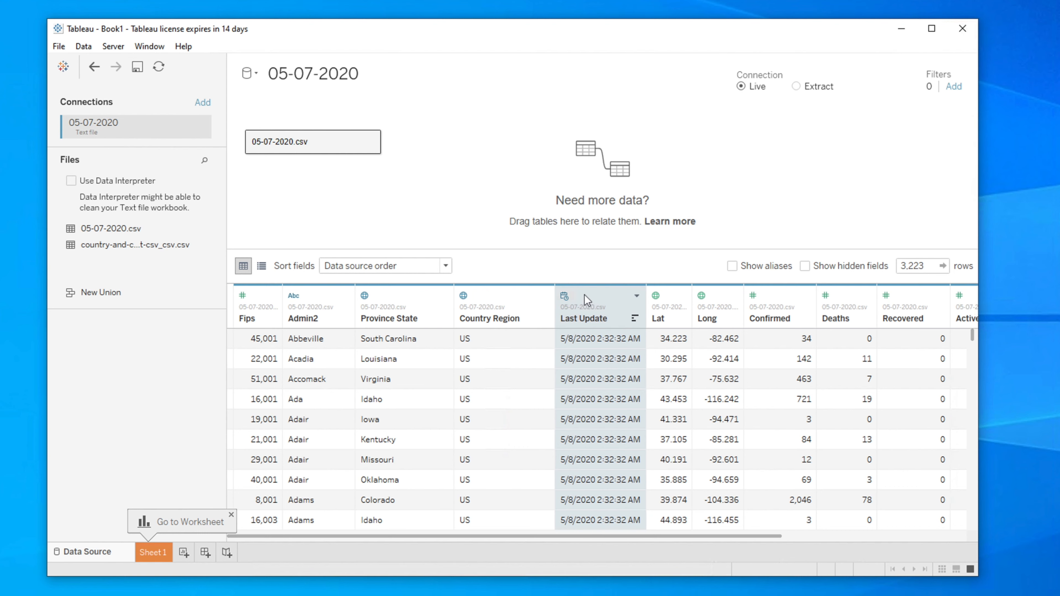
pyautogui.rightClick(584, 296)
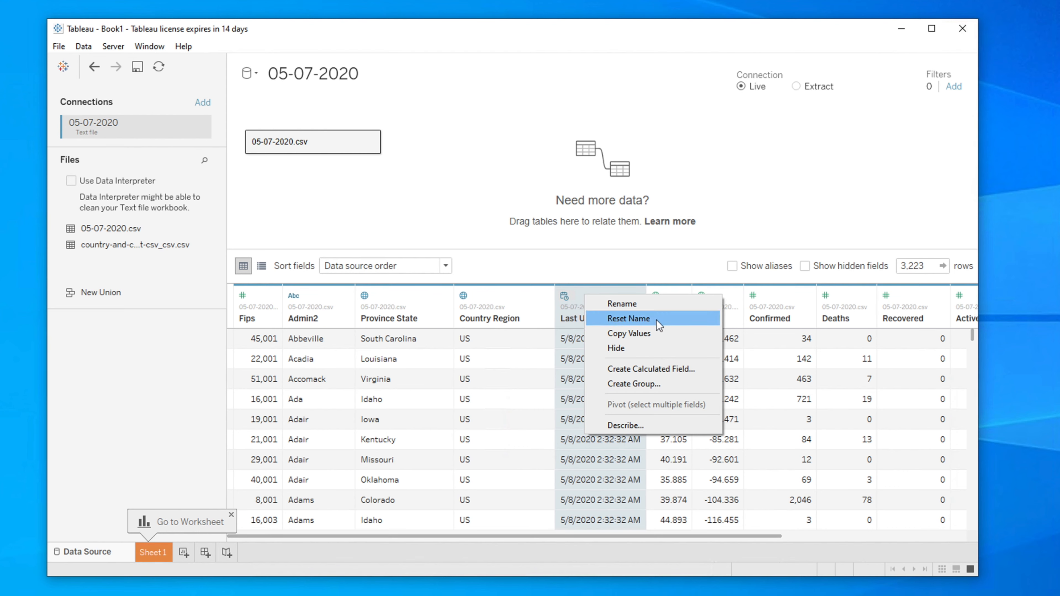
pyautogui.click(629, 304)
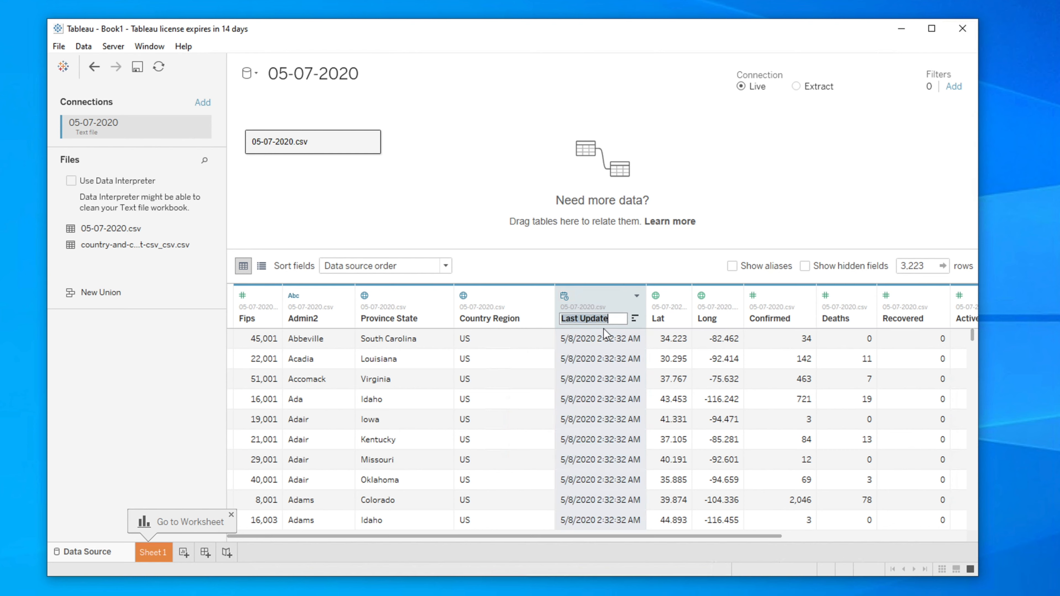
pyautogui.press('Left')
pyautogui.press('Left')
pyautogui.write('Rena')
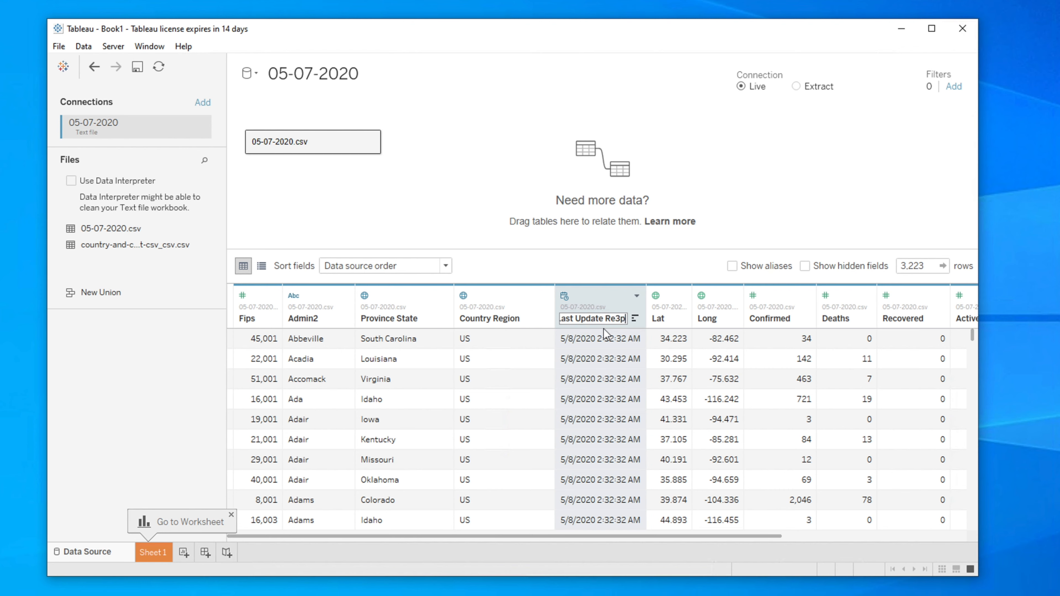
pyautogui.press('BackSpace')
pyautogui.press('BackSpace')
pyautogui.press('BackSpace')
pyautogui.write('ort')
pyautogui.press('BackSpace')
pyautogui.press('BackSpace')
pyautogui.press('BackSpace')
pyautogui.press('BackSpace')
pyautogui.write('Date')
pyautogui.press('Return')
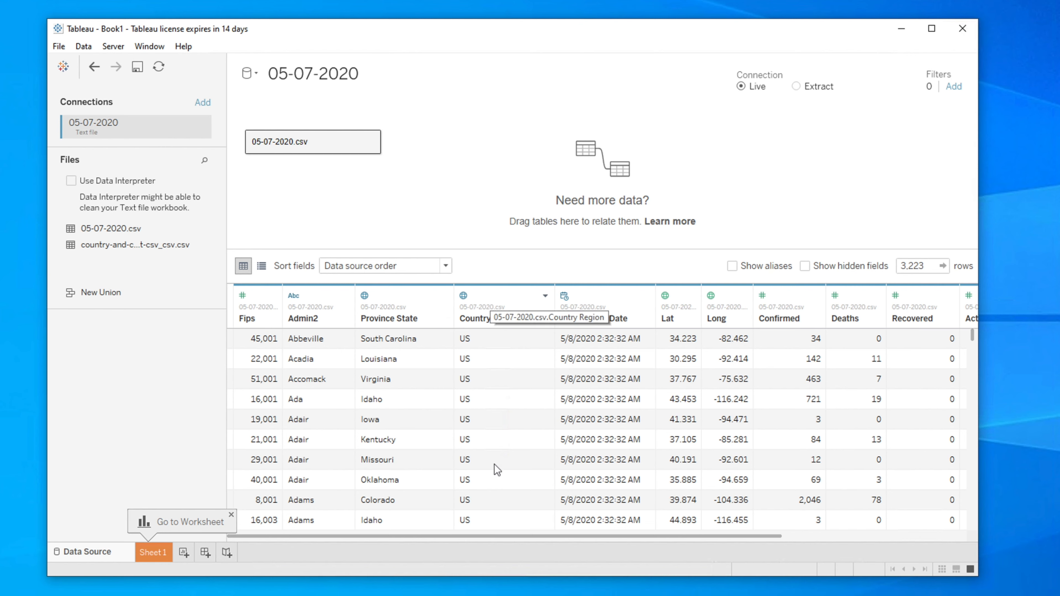
# - View the field description of the Country Region column, then close it
pyautogui.rightClick(497, 301)
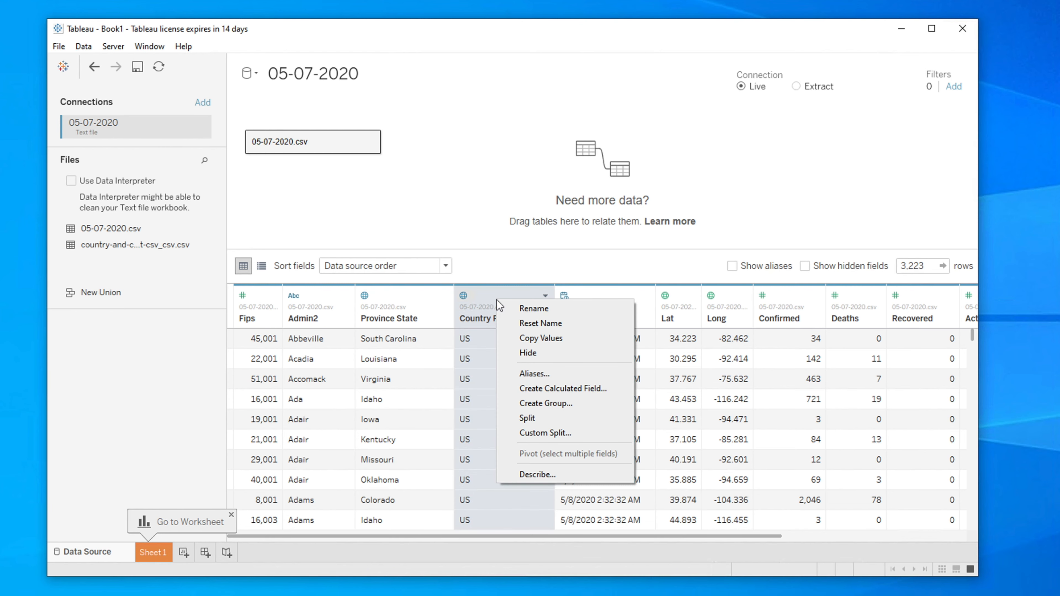
pyautogui.click(542, 475)
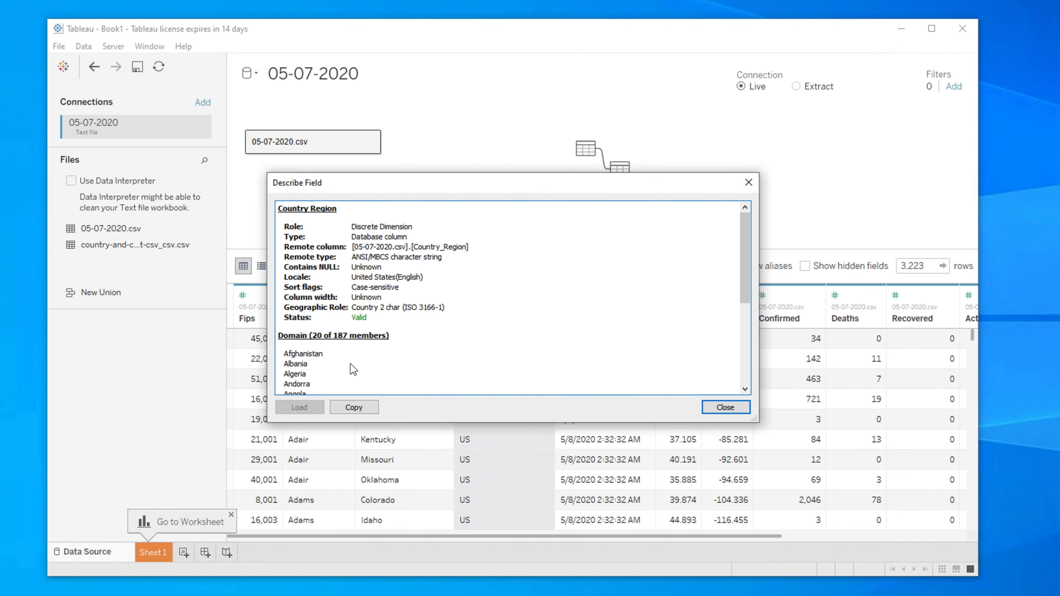
pyautogui.click(719, 409)
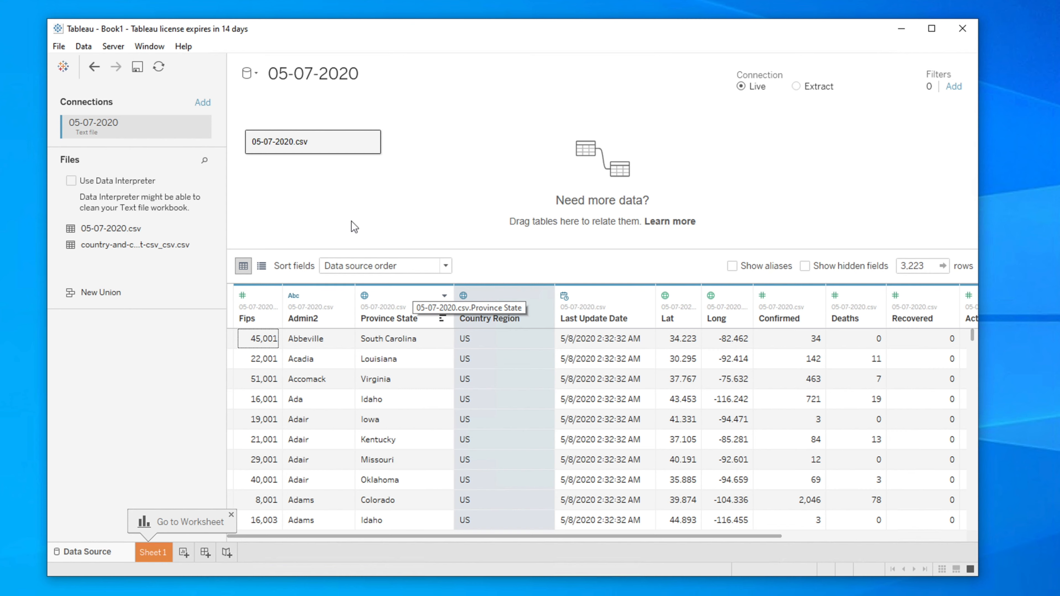